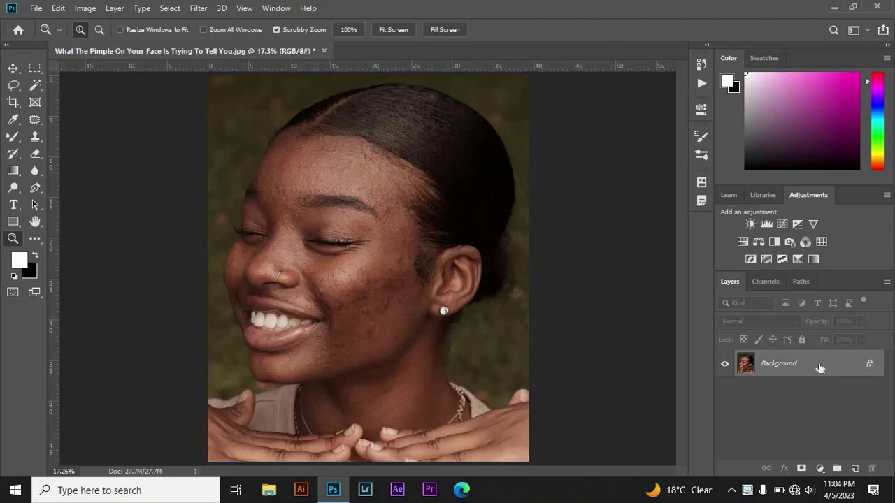
Step: Duplicate the Background photo twice and name the copies 'low fre' and 'high fre'
{"action": "key", "text": "ctrl+j"}
{"action": "left_click_drag", "start_coordinate": [802, 373], "coordinate": [854, 468]}
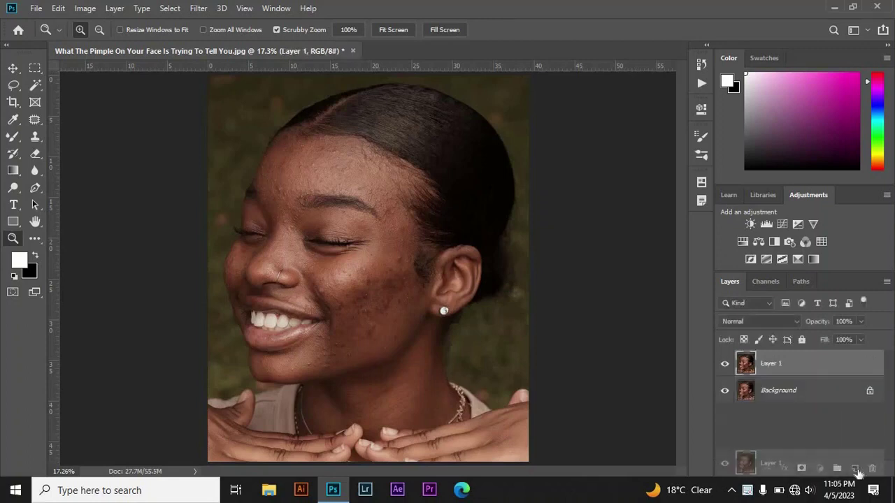
{"action": "left_click", "coordinate": [780, 392]}
{"action": "double_click", "coordinate": [781, 391]}
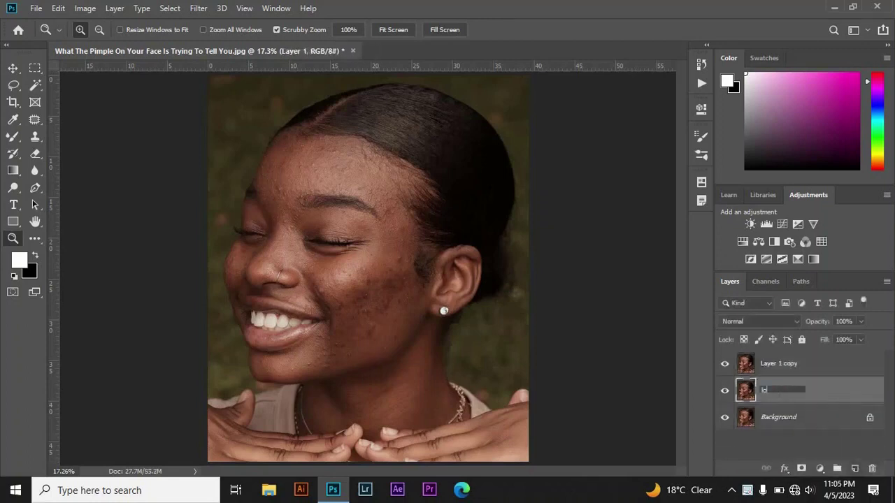
{"action": "type", "text": "w fre"}
{"action": "key", "text": "Return"}
{"action": "left_click", "coordinate": [786, 364]}
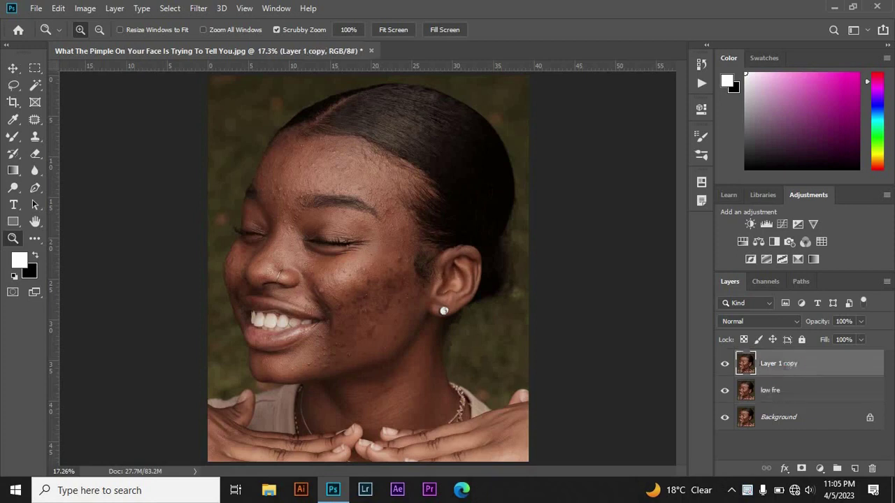
{"action": "type", "text": "high fre"}
{"action": "left_click", "coordinate": [772, 397]}
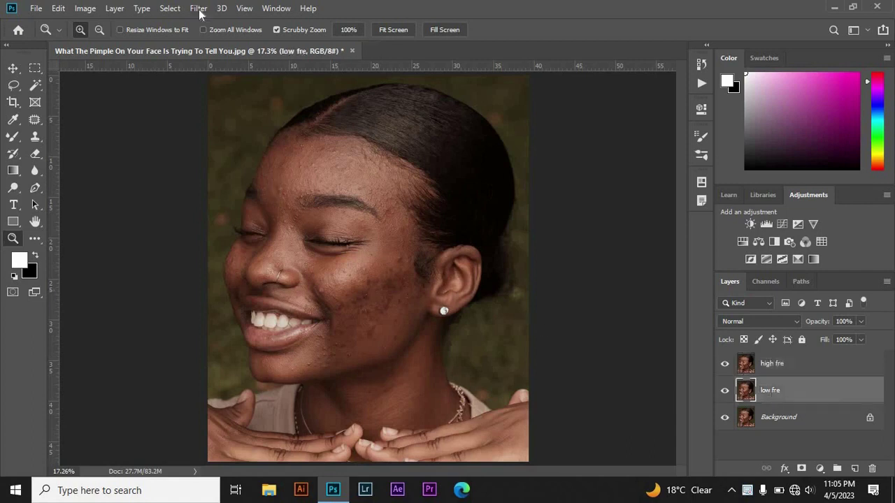
Step: Apply a roughly 4-pixel Gaussian Blur to low fre, then make high fre visible again
{"action": "left_click", "coordinate": [199, 8]}
{"action": "mouse_move", "coordinate": [218, 169]}
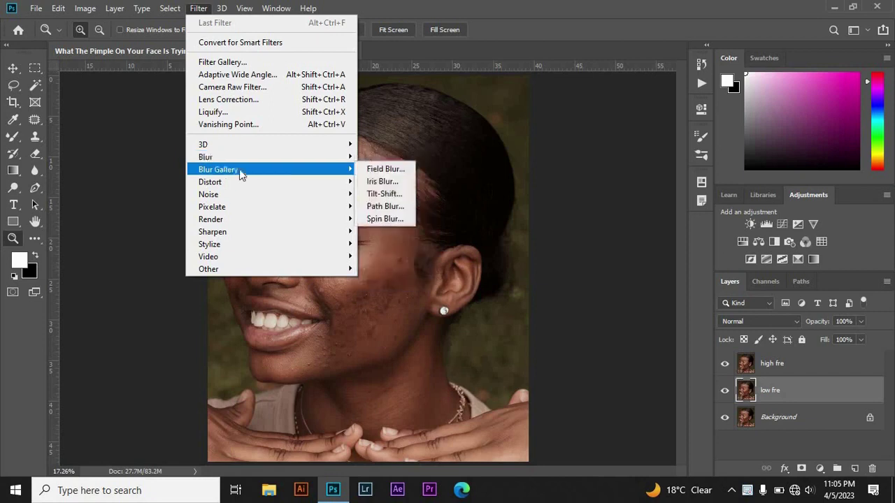
{"action": "left_click", "coordinate": [400, 202]}
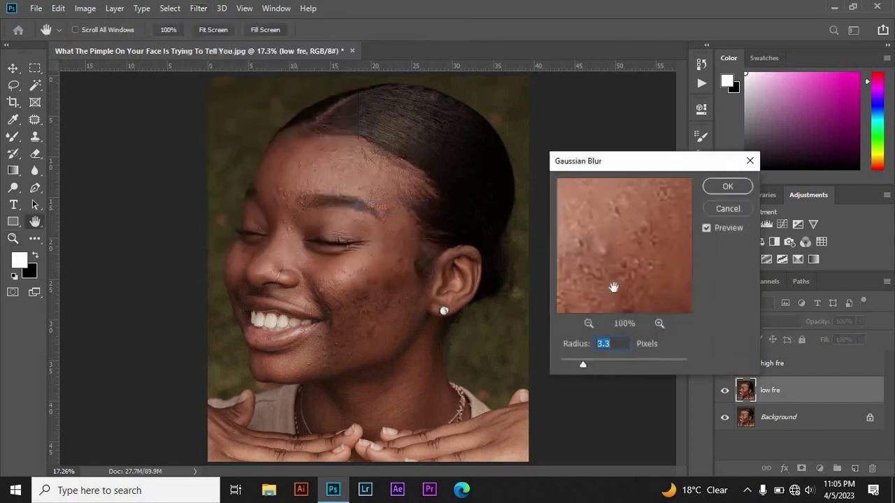
{"action": "left_click_drag", "start_coordinate": [583, 363], "coordinate": [589, 366]}
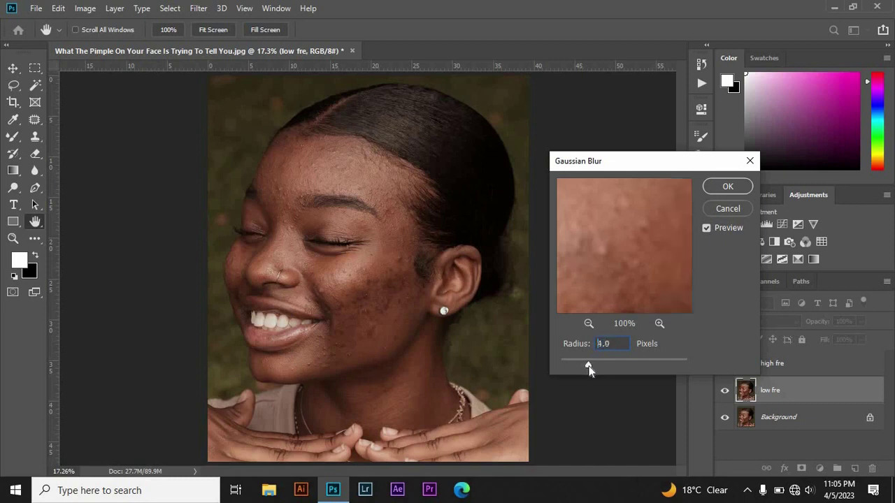
{"action": "left_click", "coordinate": [727, 187]}
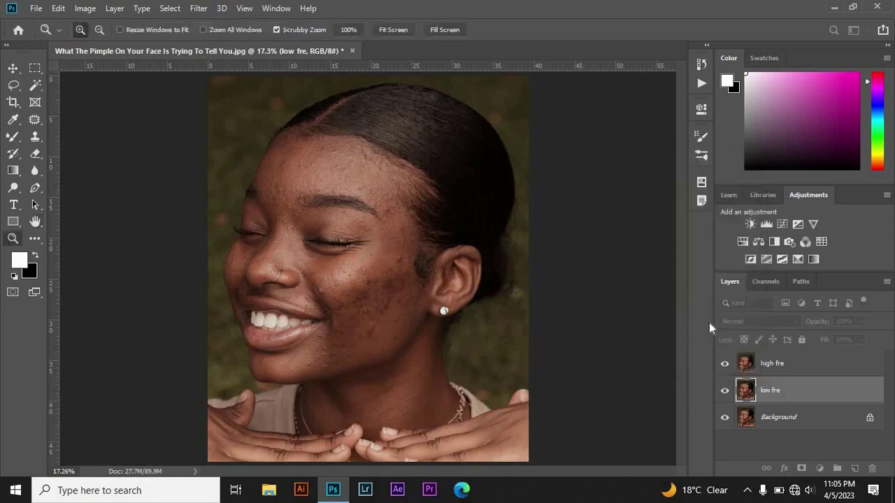
{"action": "left_click", "coordinate": [725, 365]}
Step: Use Apply Image on high fre to subtract low fre at Scale 2, Offset 128
{"action": "left_click", "coordinate": [792, 369]}
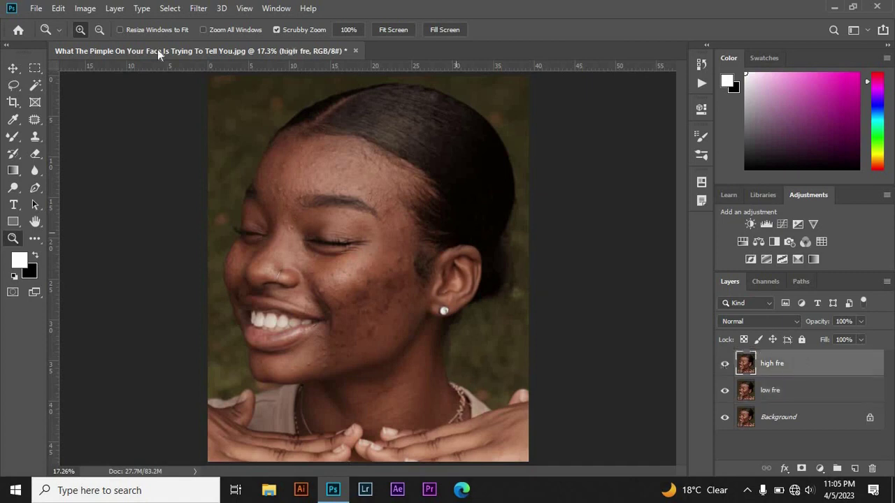
{"action": "left_click", "coordinate": [84, 8]}
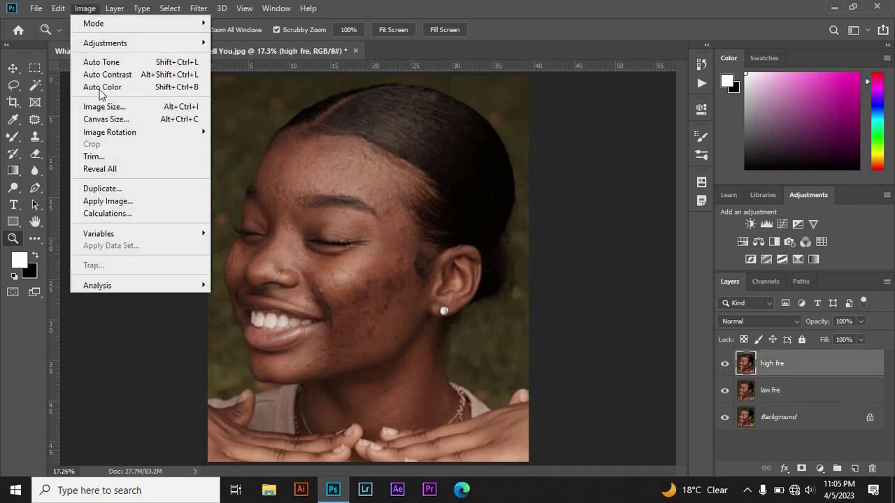
{"action": "left_click", "coordinate": [116, 200]}
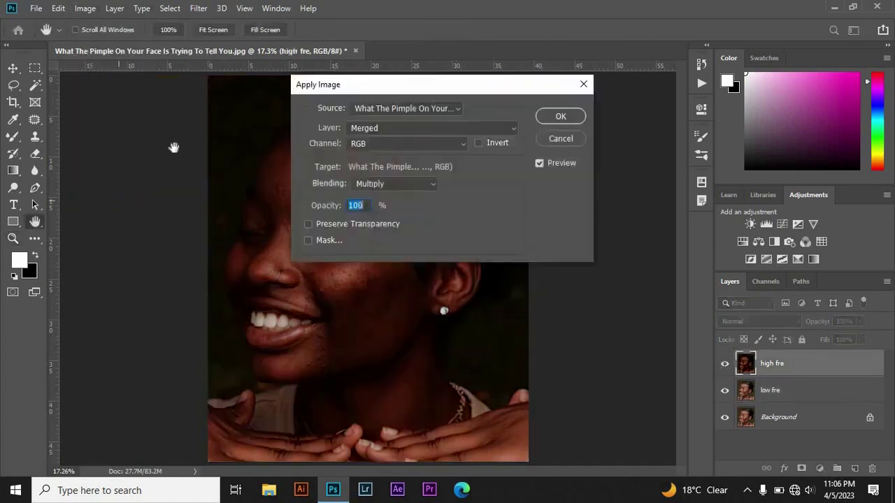
{"action": "left_click", "coordinate": [457, 126]}
{"action": "left_click", "coordinate": [383, 175]}
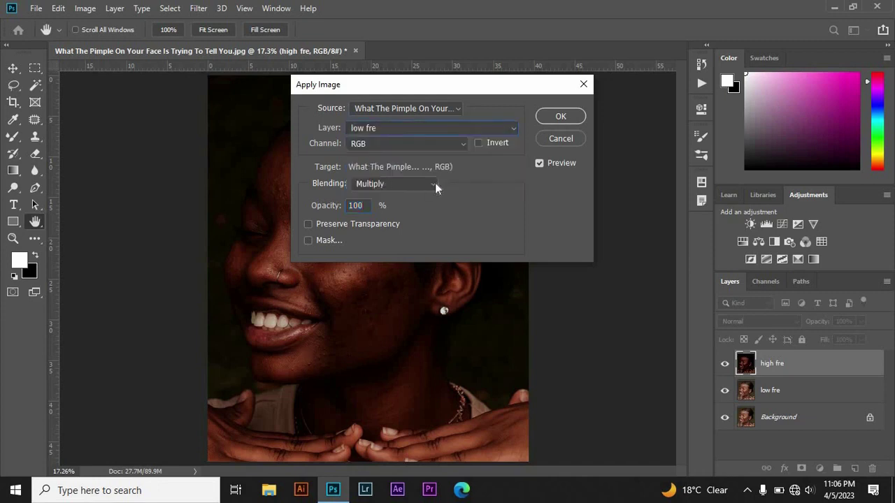
{"action": "left_click", "coordinate": [434, 184]}
{"action": "left_click", "coordinate": [369, 420]}
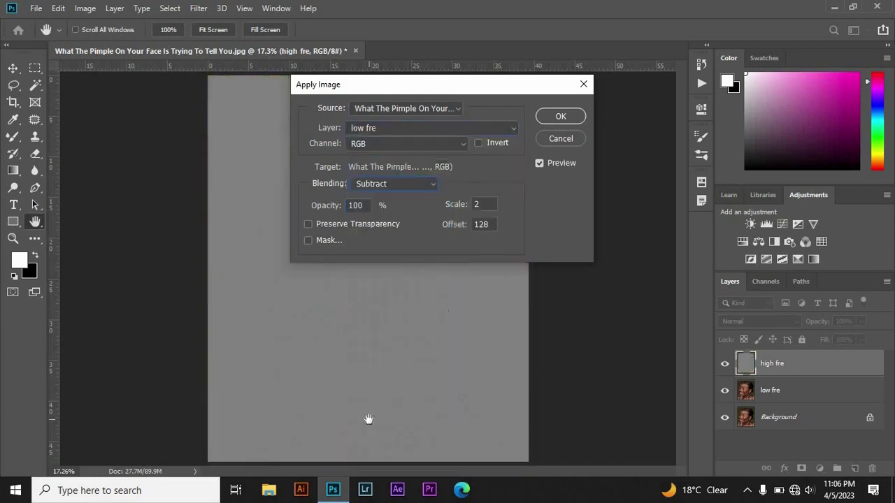
{"action": "left_click", "coordinate": [559, 116]}
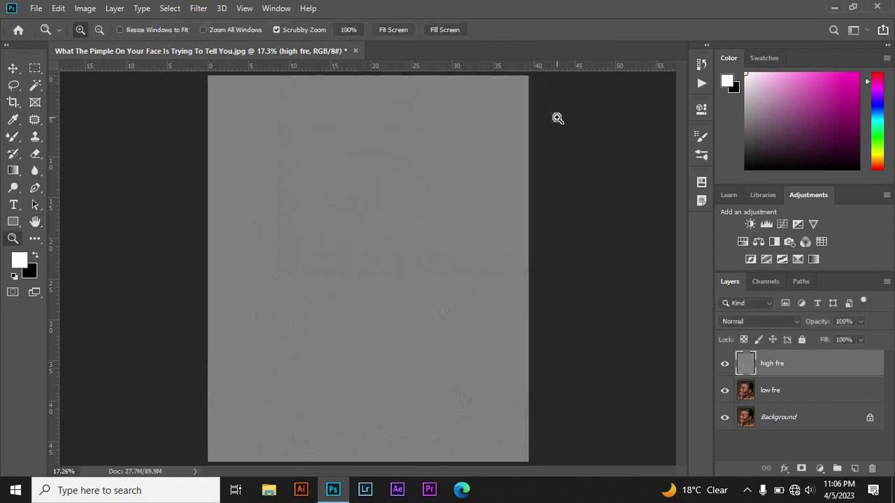
Step: Set the high fre layer's blend mode to Linear Light
{"action": "left_click", "coordinate": [774, 392]}
{"action": "left_click", "coordinate": [780, 366]}
{"action": "left_click", "coordinate": [792, 320]}
{"action": "left_click", "coordinate": [767, 346]}
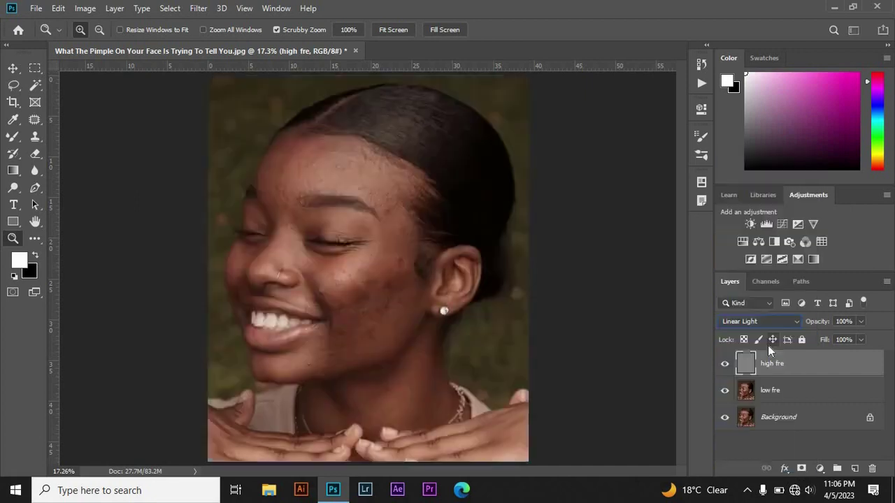
Step: Select low fre and zoom in on the forehead to about 50%
{"action": "left_click", "coordinate": [784, 395]}
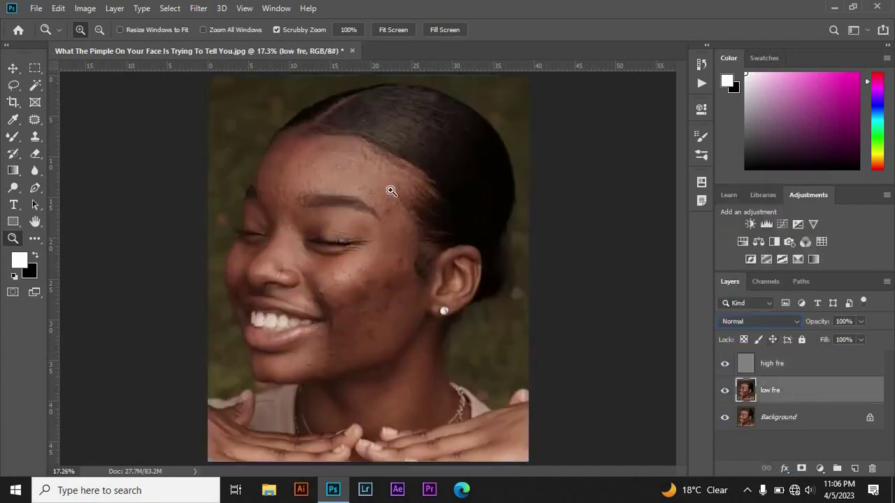
{"action": "left_click", "coordinate": [328, 137]}
{"action": "left_click", "coordinate": [276, 123]}
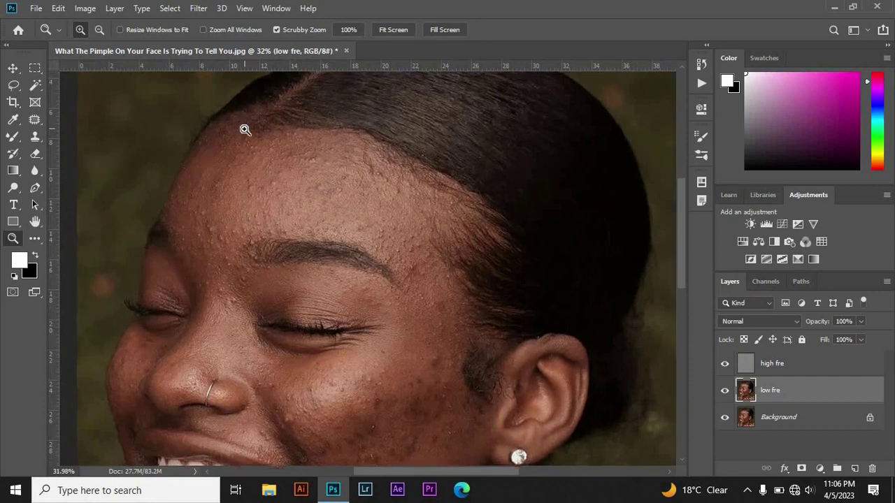
{"action": "left_click", "coordinate": [246, 126]}
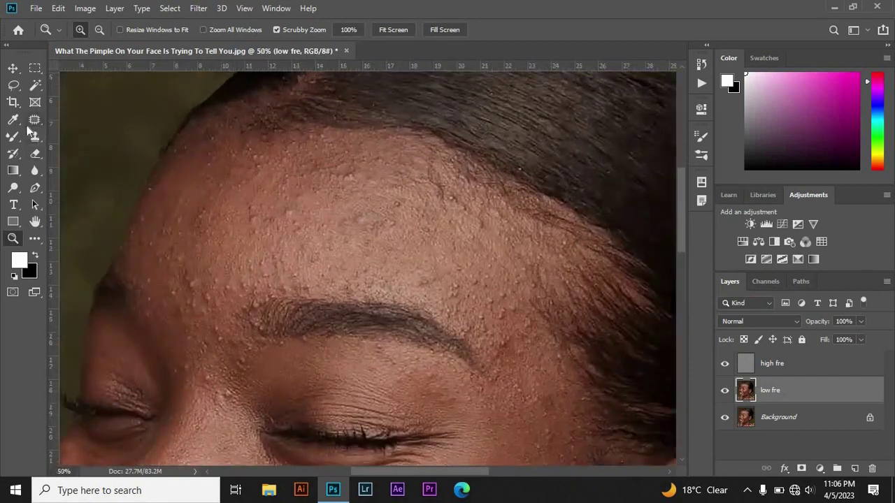
Step: Blend the forehead skin tones on low fre with a soft 117 px Mixer Brush
{"action": "left_click", "coordinate": [36, 120]}
{"action": "left_click", "coordinate": [12, 137]}
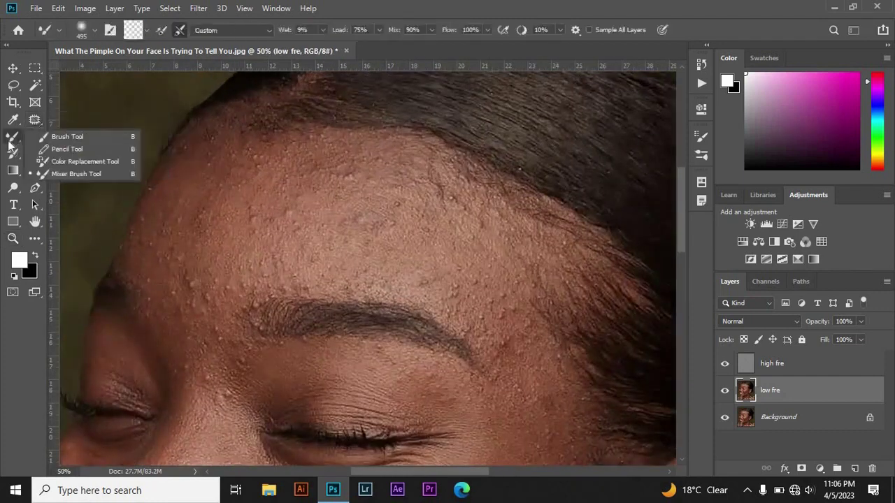
{"action": "left_click", "coordinate": [70, 173]}
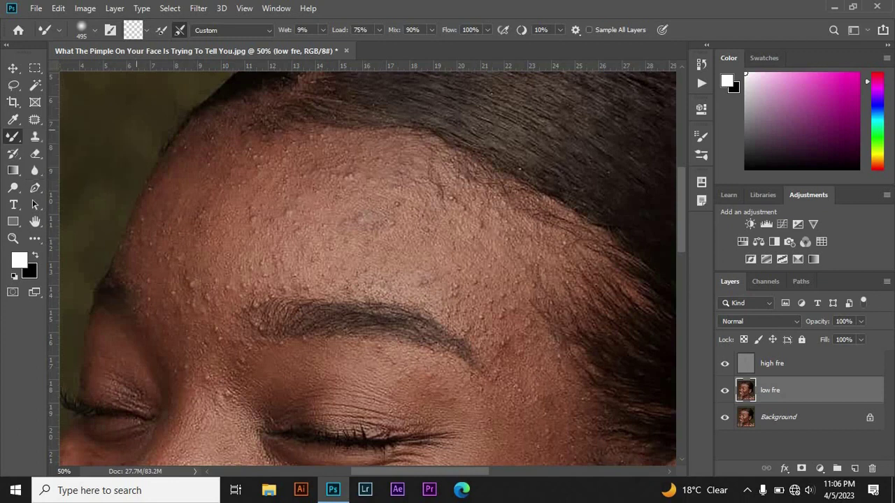
{"action": "left_click", "coordinate": [94, 31]}
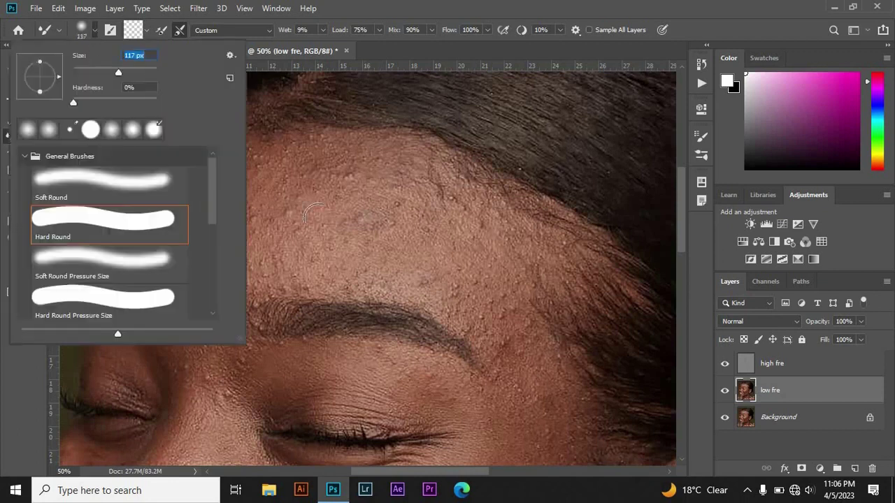
{"action": "key", "text": "Return"}
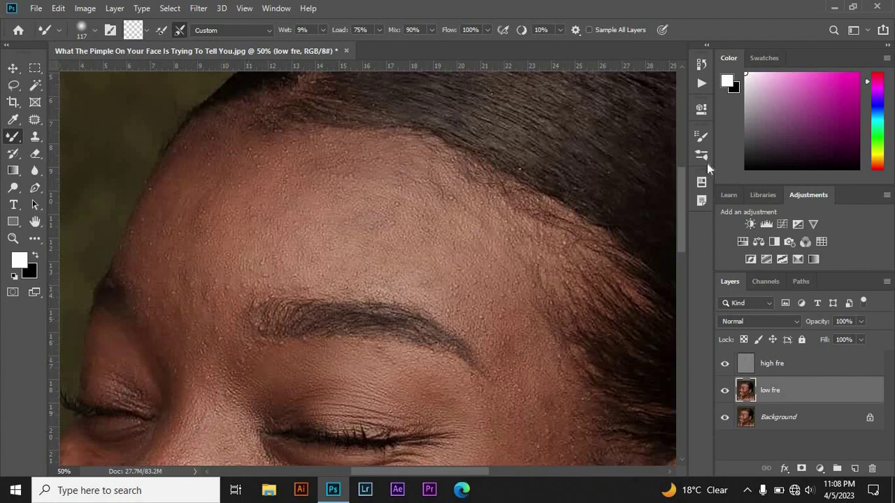
{"action": "scroll", "coordinate": [681, 238], "scroll_direction": "down", "scroll_amount": 5}
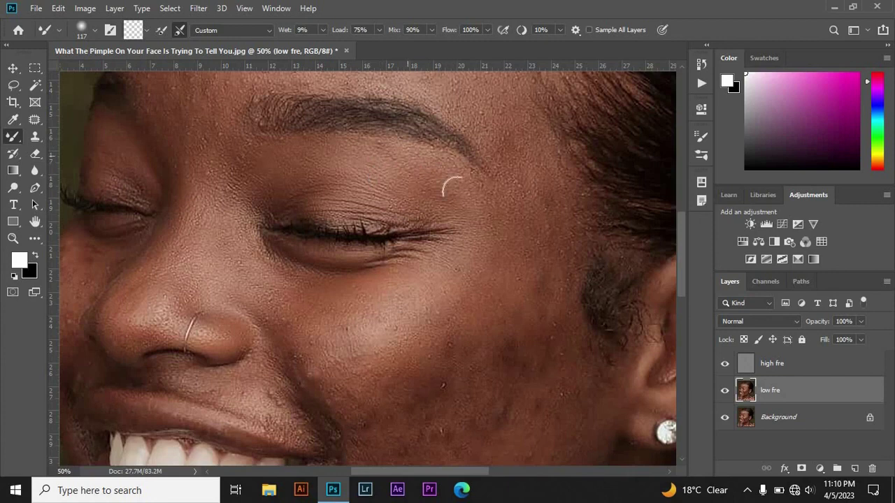
Step: Continue blending skin tones across the cheeks on low fre with the Mixer Brush
{"action": "scroll", "coordinate": [681, 262], "scroll_direction": "down", "scroll_amount": 1}
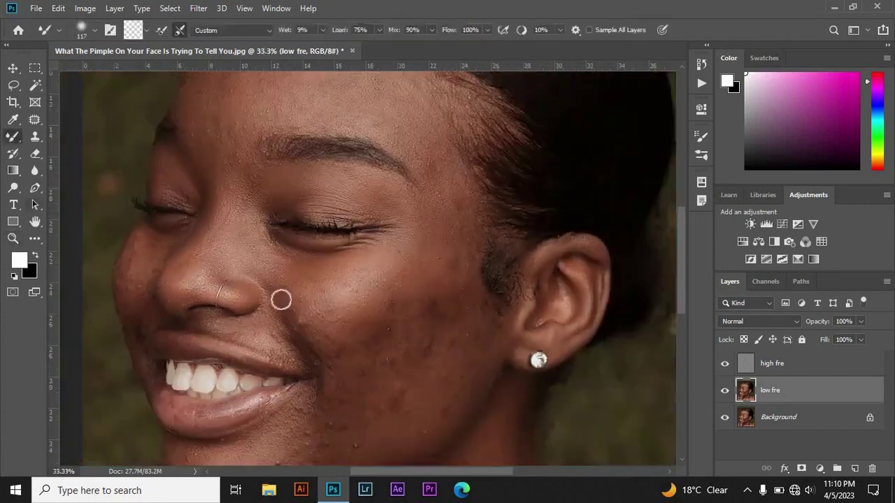
{"action": "left_click", "coordinate": [94, 30]}
{"action": "left_click", "coordinate": [415, 285]}
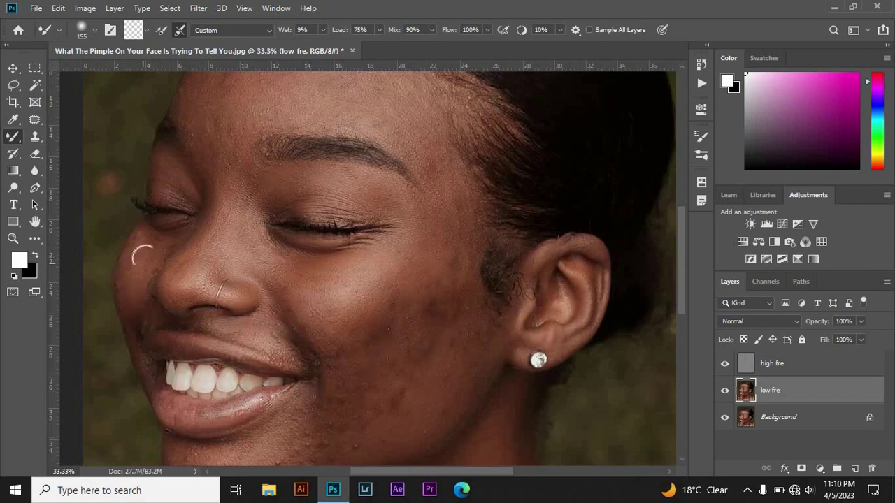
{"action": "scroll", "coordinate": [681, 297], "scroll_direction": "down", "scroll_amount": 3}
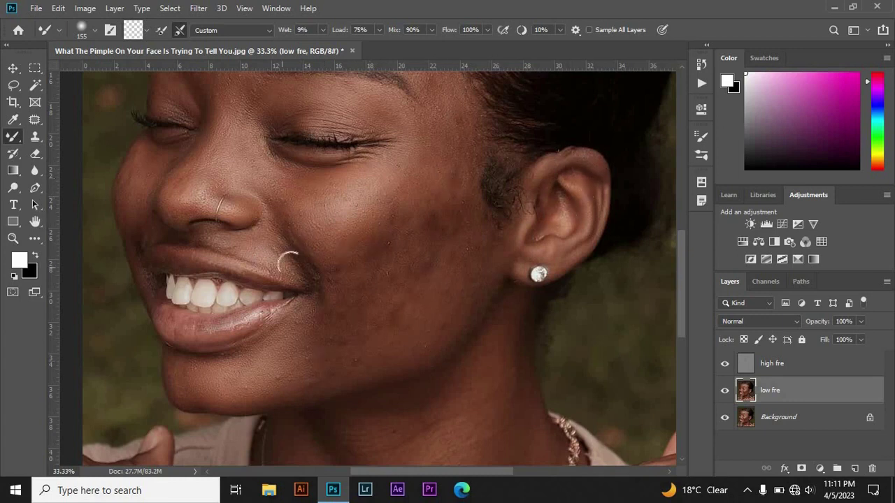
Step: Shrink the Mixer Brush to 95 px and blend the skin around the mouth and neck
{"action": "left_click", "coordinate": [90, 33]}
{"action": "left_click_drag", "start_coordinate": [113, 67], "coordinate": [98, 67]}
{"action": "key", "text": "Return"}
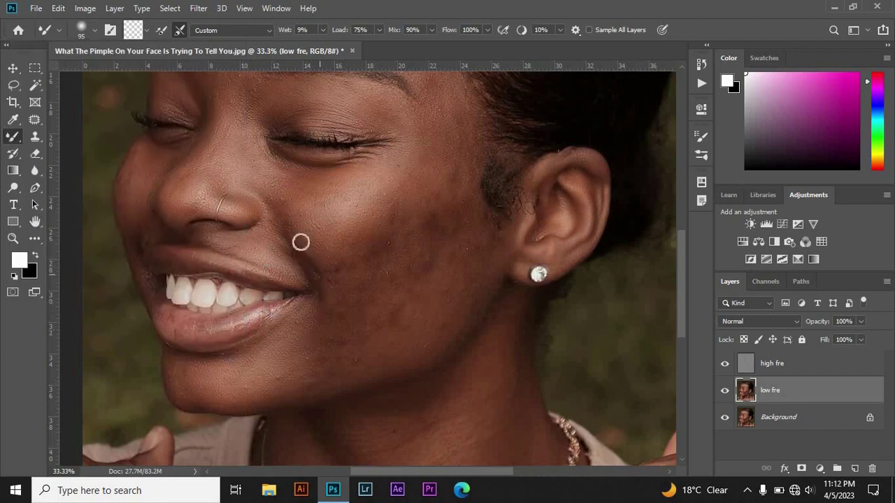
{"action": "left_click_drag", "start_coordinate": [682, 265], "coordinate": [691, 313]}
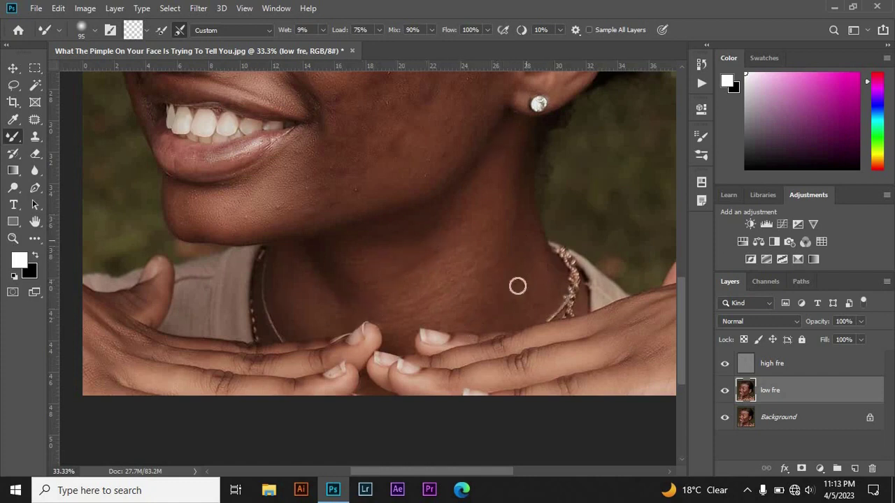
Step: Fit the image to screen, group low fre and high fre into Group 1, and toggle its visibility
{"action": "key", "text": "z"}
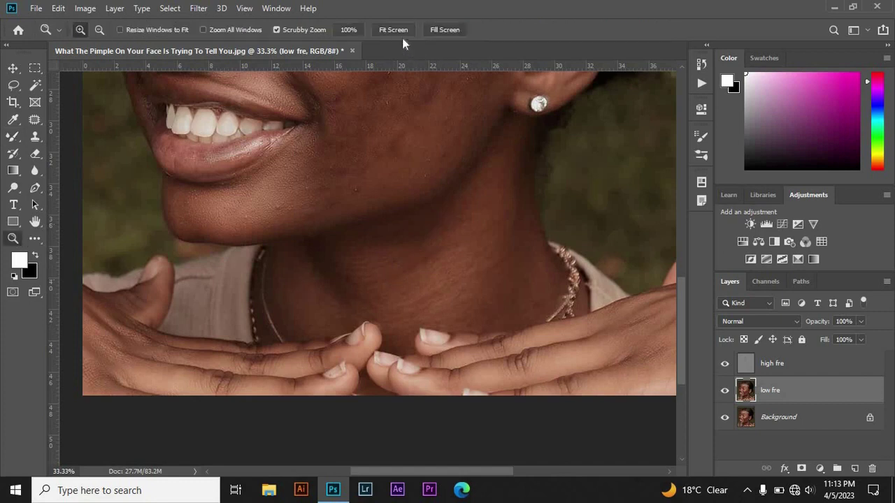
{"action": "left_click", "coordinate": [397, 30]}
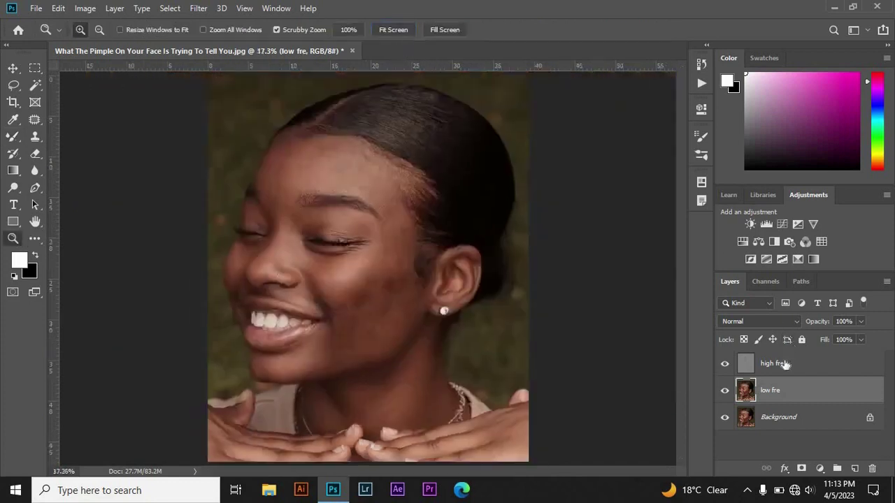
{"action": "left_click", "coordinate": [784, 365], "text": "shift"}
{"action": "left_click_drag", "start_coordinate": [785, 364], "coordinate": [836, 468]}
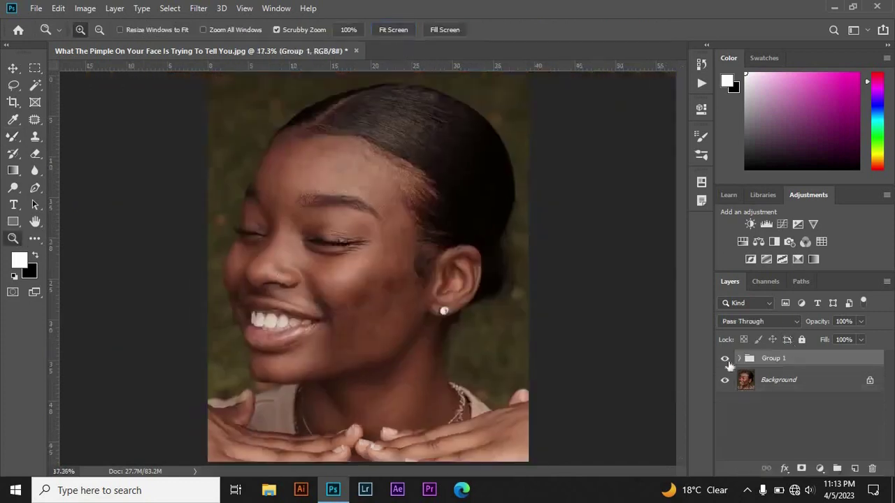
{"action": "left_click", "coordinate": [725, 359]}
{"action": "left_click", "coordinate": [725, 359]}
Step: Stamp all visible layers into Layer 1, duplicate it, and select Layer 1
{"action": "key", "text": "ctrl+shift+alt+e"}
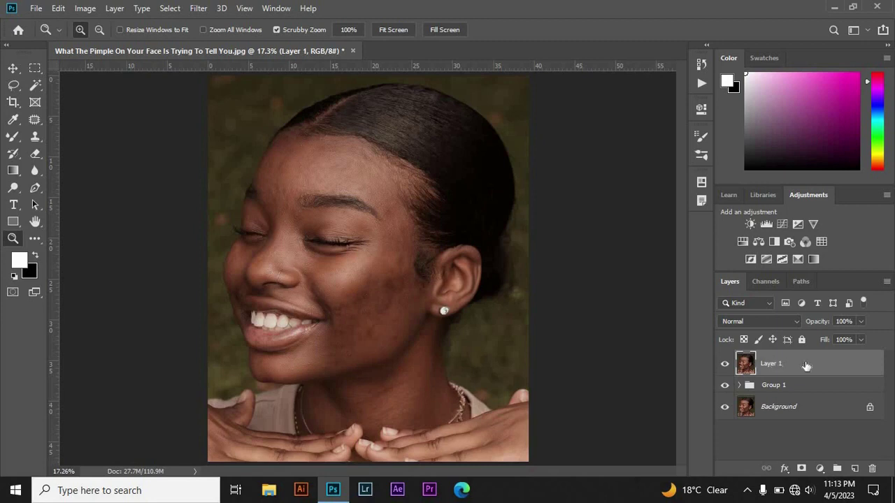
{"action": "key", "text": "ctrl+j"}
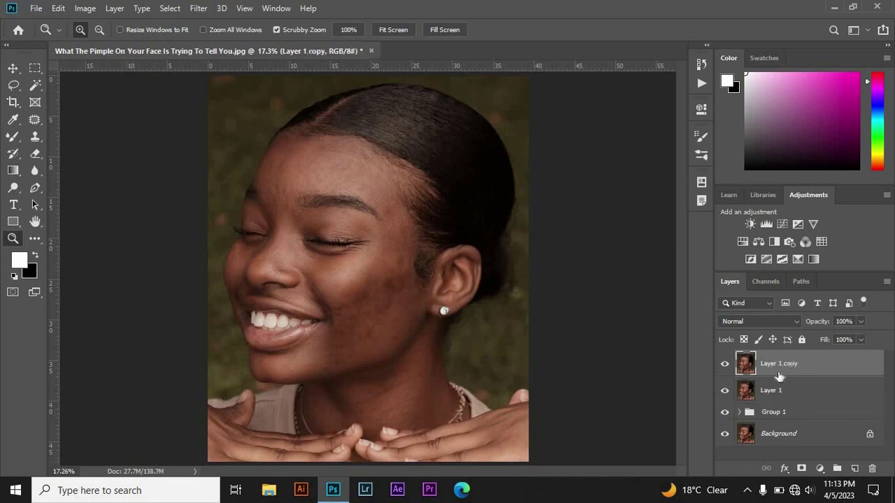
{"action": "left_click", "coordinate": [773, 393]}
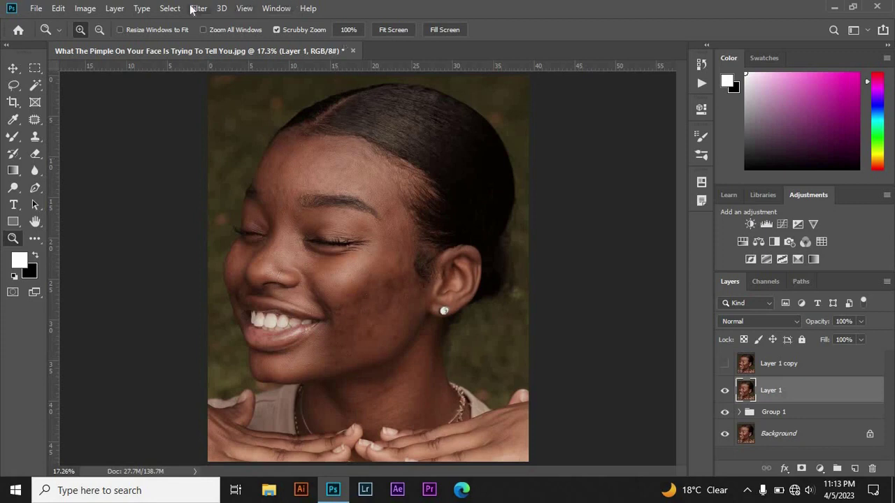
Step: Apply a 4.0-pixel Gaussian Blur to Layer 1, then show and select Layer 1 copy
{"action": "left_click", "coordinate": [198, 9]}
{"action": "left_click", "coordinate": [399, 202]}
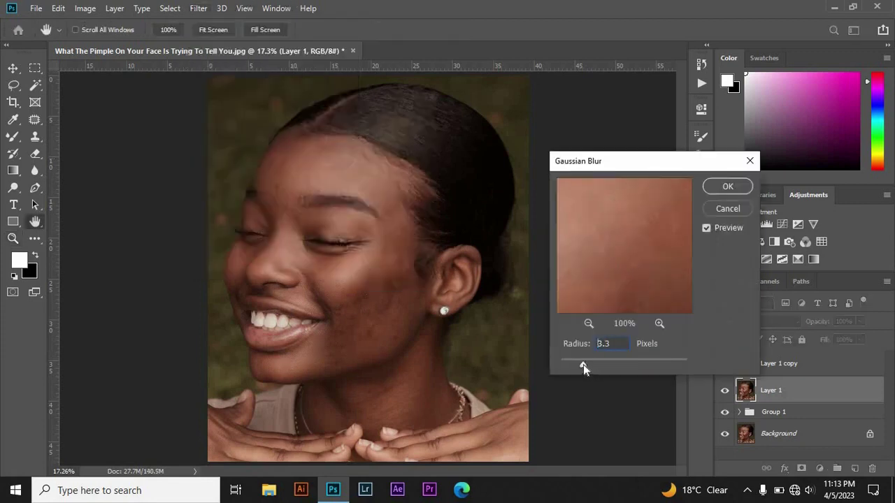
{"action": "left_click_drag", "start_coordinate": [583, 364], "coordinate": [588, 364]}
{"action": "left_click", "coordinate": [725, 186]}
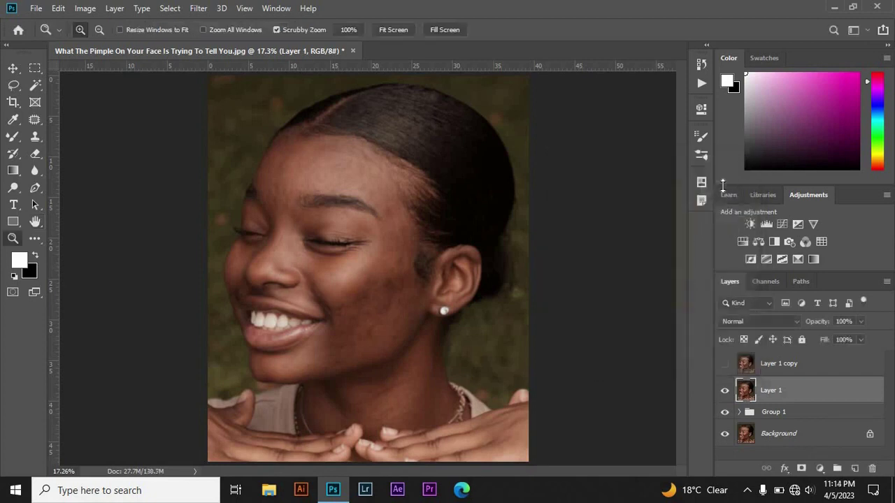
{"action": "left_click", "coordinate": [725, 364]}
{"action": "left_click", "coordinate": [771, 366]}
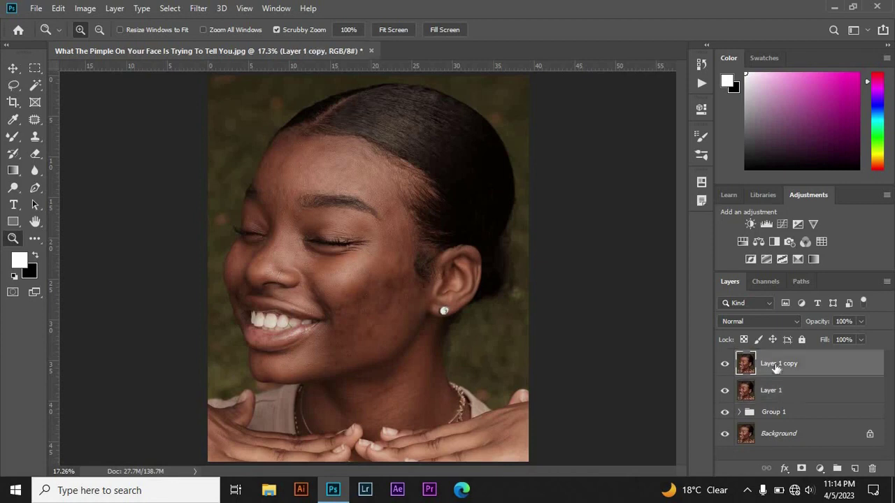
Step: Apply Image on Layer 1 copy, subtracting Layer 1 at Scale 2, Offset 128
{"action": "left_click", "coordinate": [85, 8]}
{"action": "left_click", "coordinate": [121, 195]}
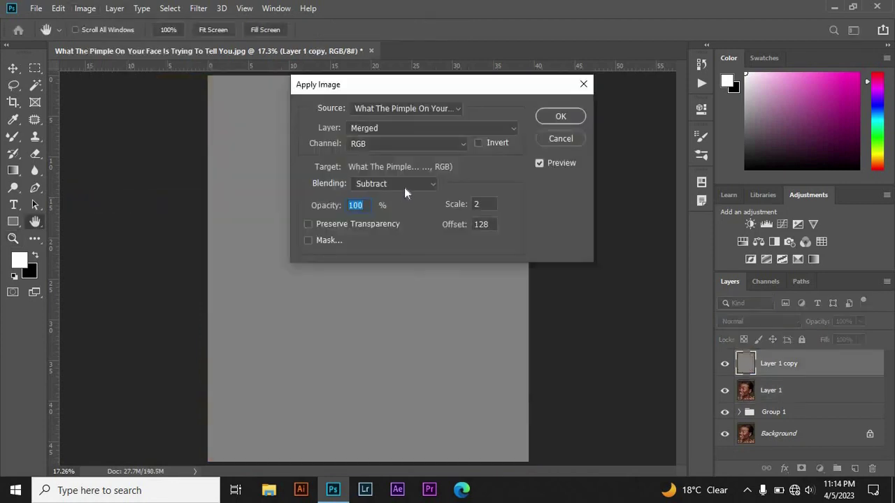
{"action": "left_click", "coordinate": [439, 128]}
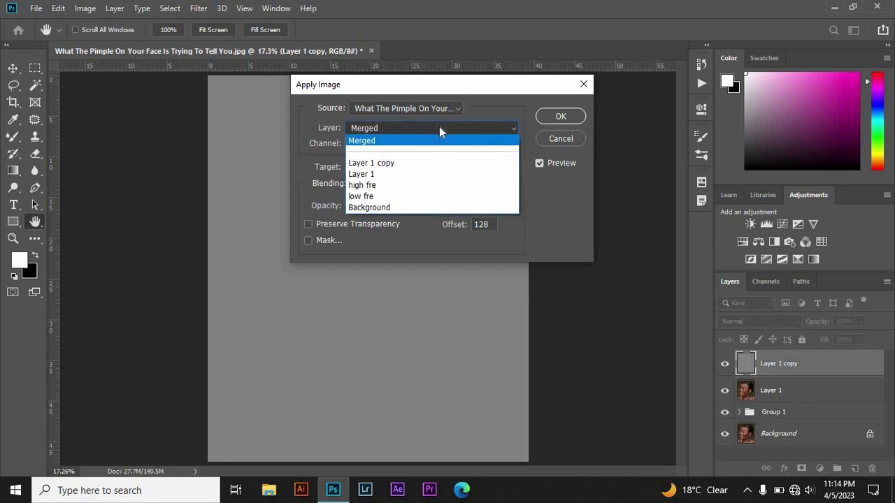
{"action": "left_click", "coordinate": [375, 175]}
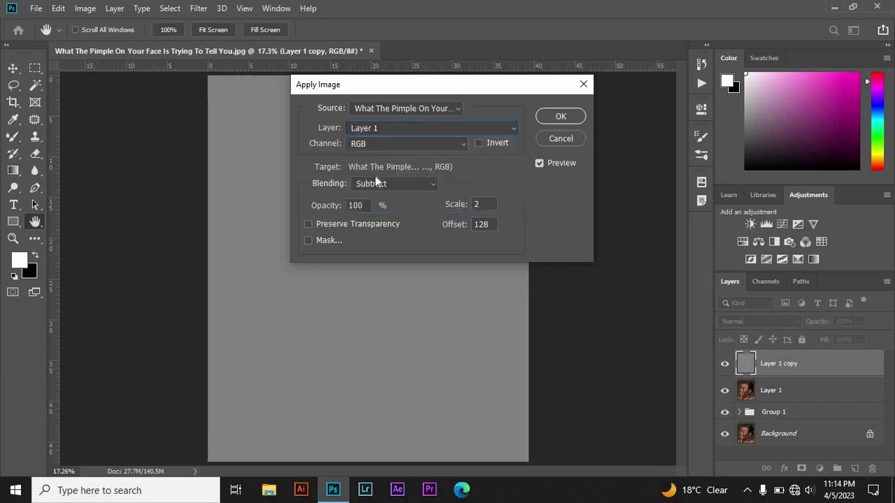
{"action": "left_click", "coordinate": [431, 182]}
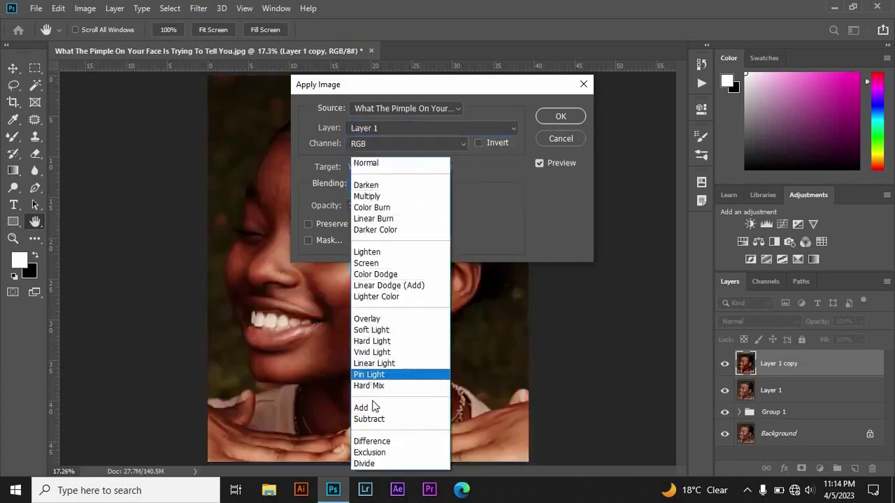
{"action": "left_click", "coordinate": [377, 419]}
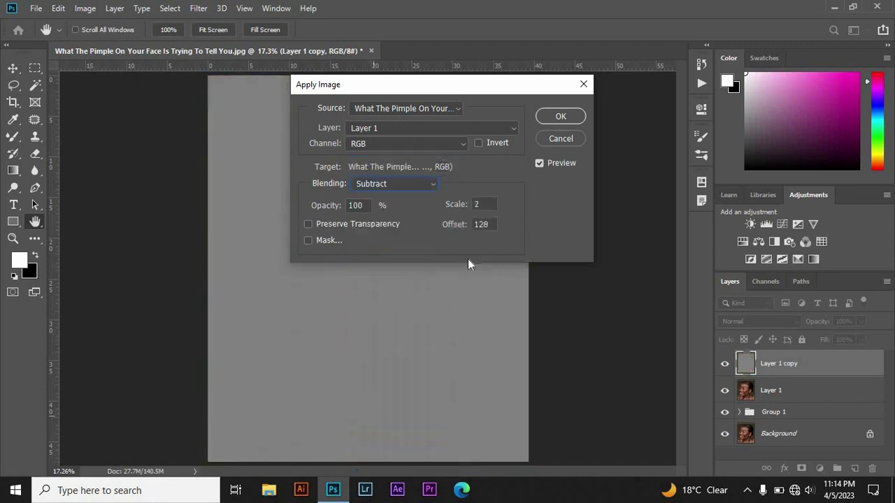
{"action": "left_click", "coordinate": [560, 116]}
Step: Blend Layer 1 copy in Linear Light, then select Layer 1
{"action": "left_click", "coordinate": [796, 322]}
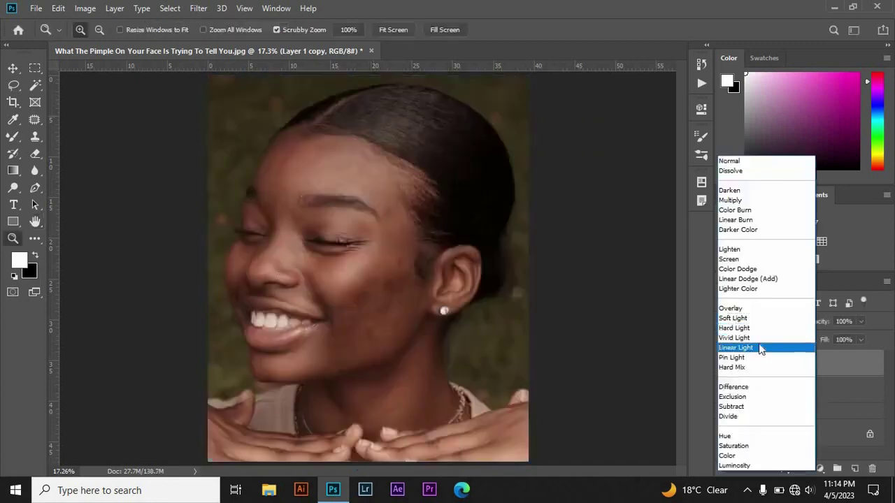
{"action": "left_click", "coordinate": [758, 346]}
{"action": "left_click", "coordinate": [776, 392]}
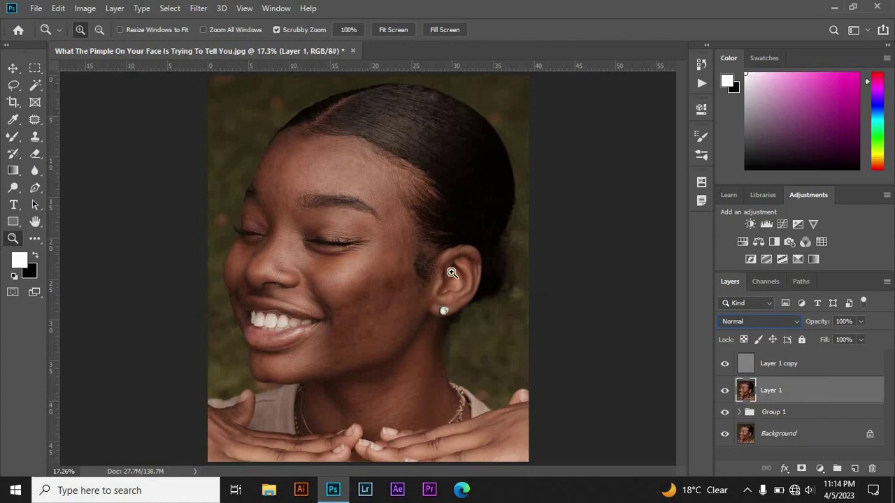
Step: Zoom in on the forehead and set up the Mixer Brush at 136 px
{"action": "left_click", "coordinate": [316, 161]}
{"action": "left_click", "coordinate": [220, 126]}
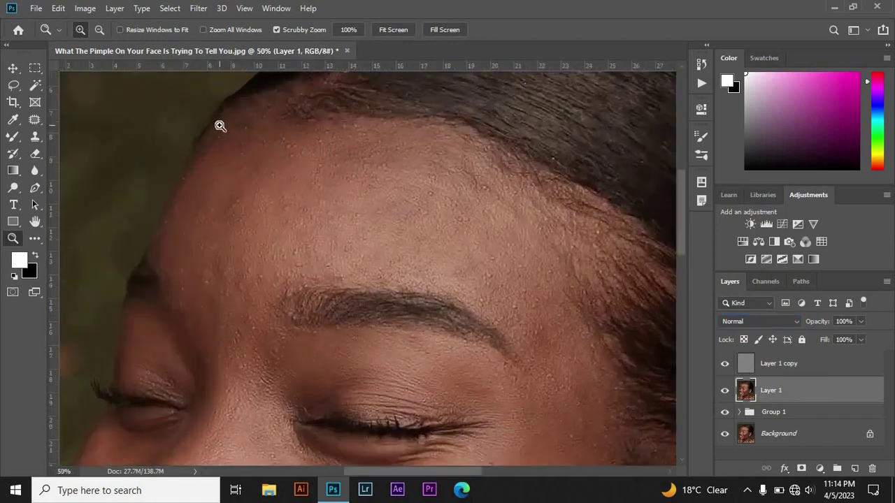
{"action": "left_click", "coordinate": [12, 68]}
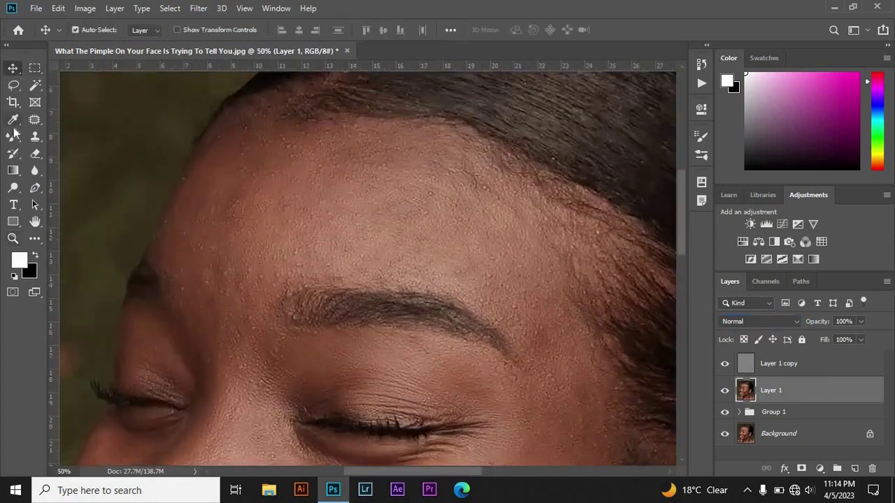
{"action": "left_click", "coordinate": [13, 137]}
{"action": "left_click", "coordinate": [68, 174]}
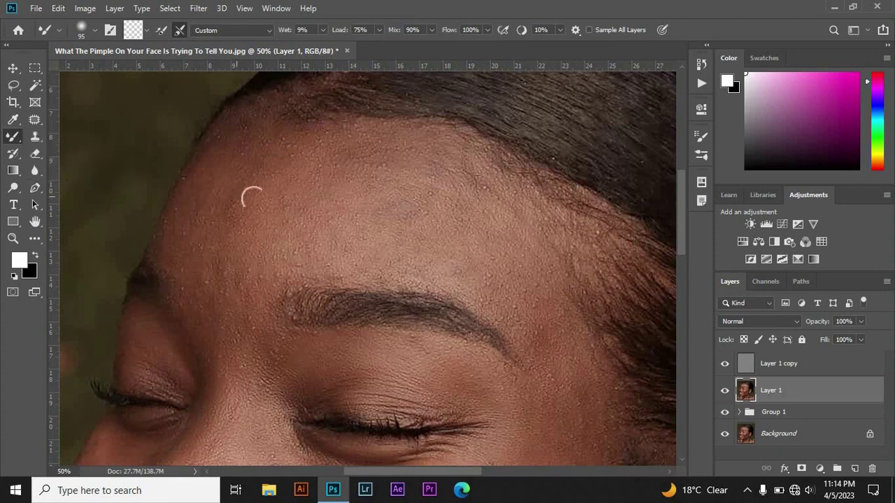
{"action": "right_click", "coordinate": [252, 195]}
{"action": "left_click", "coordinate": [314, 155]}
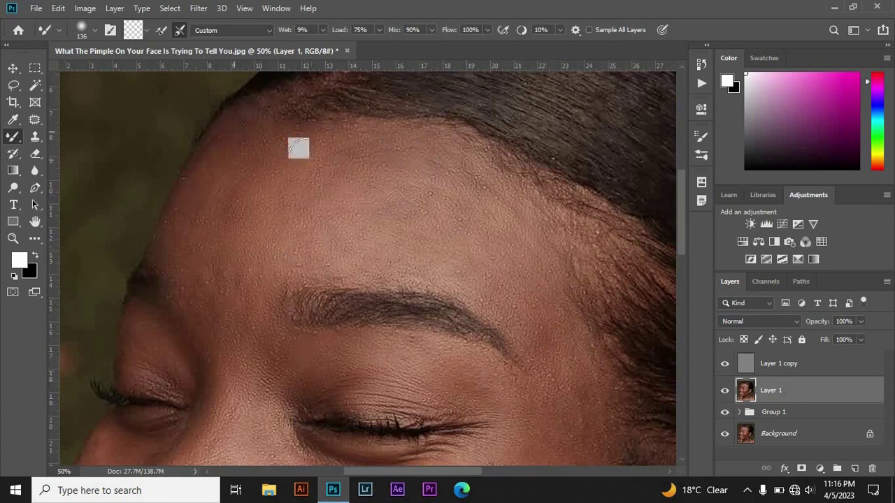
Step: Blend skin tones across forehead, cheeks, jaw and neck on Layer 1, zooming out to 33.3%
{"action": "left_click_drag", "start_coordinate": [683, 219], "coordinate": [684, 276]}
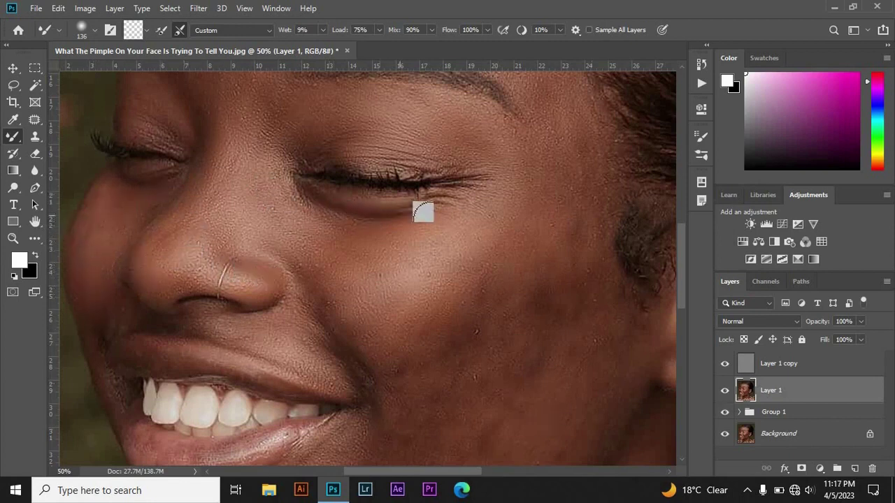
{"action": "scroll", "coordinate": [682, 257], "scroll_direction": "down", "scroll_amount": 3}
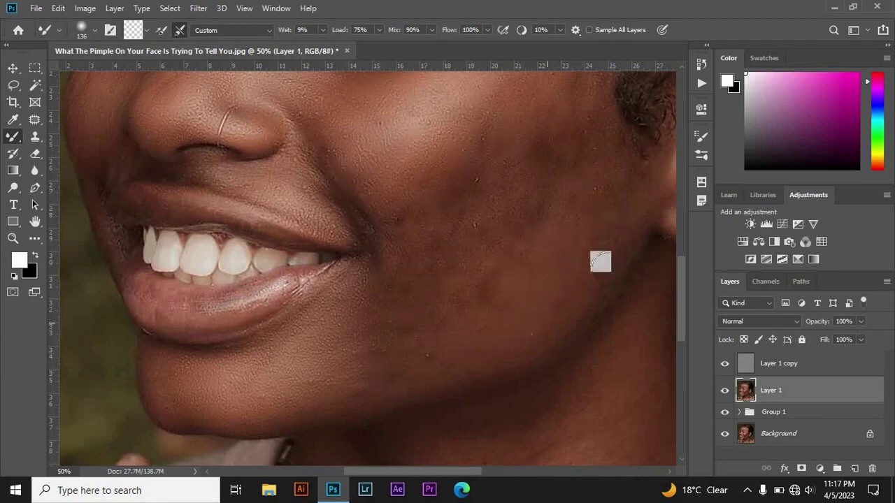
{"action": "scroll", "coordinate": [682, 289], "scroll_direction": "down", "scroll_amount": 3}
{"action": "key", "text": "z"}
{"action": "left_click", "coordinate": [72, 138], "text": "alt"}
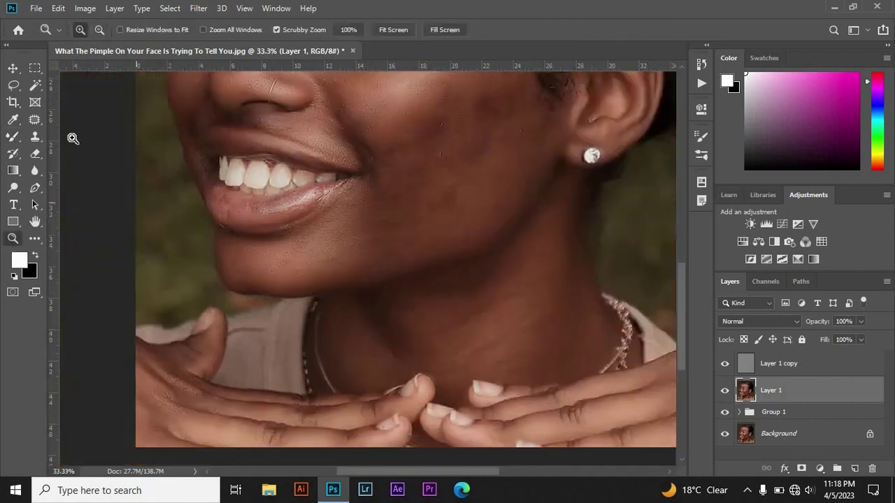
{"action": "key", "text": "b"}
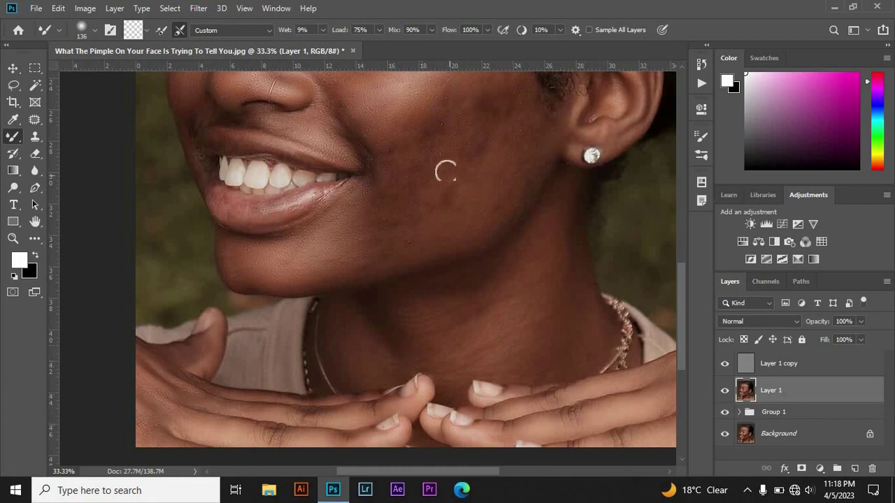
{"action": "scroll", "coordinate": [677, 264], "scroll_direction": "up", "scroll_amount": 3}
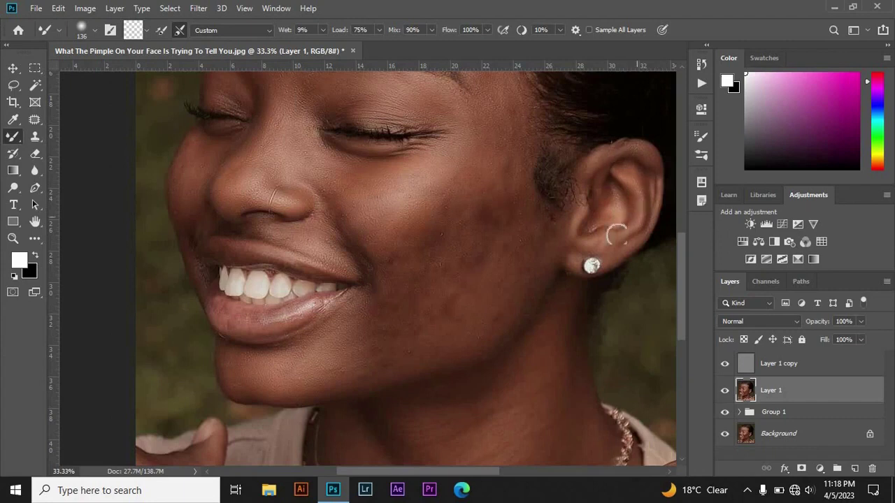
Step: Group Layer 1 copy and Layer 1 into Group 2, then stamp visible layers into Layer 2
{"action": "key", "text": "z"}
{"action": "left_click", "coordinate": [388, 29]}
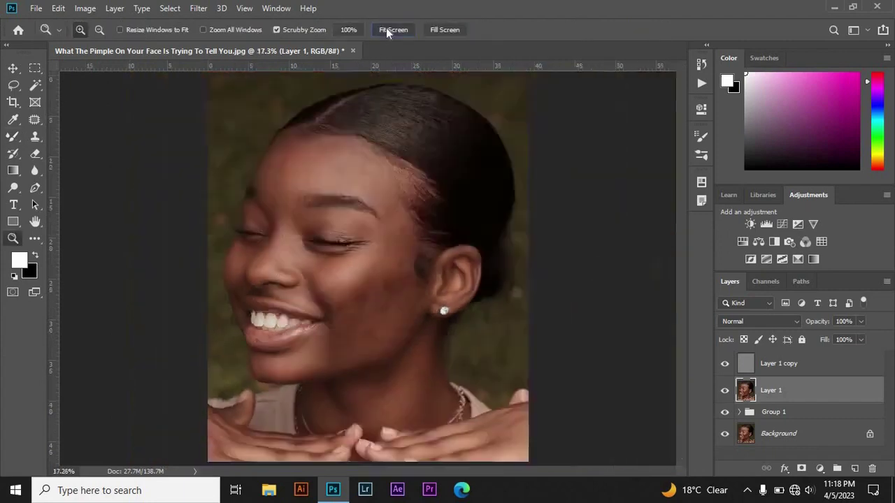
{"action": "left_click", "coordinate": [805, 365], "text": "shift"}
{"action": "left_click_drag", "start_coordinate": [806, 367], "coordinate": [838, 468]}
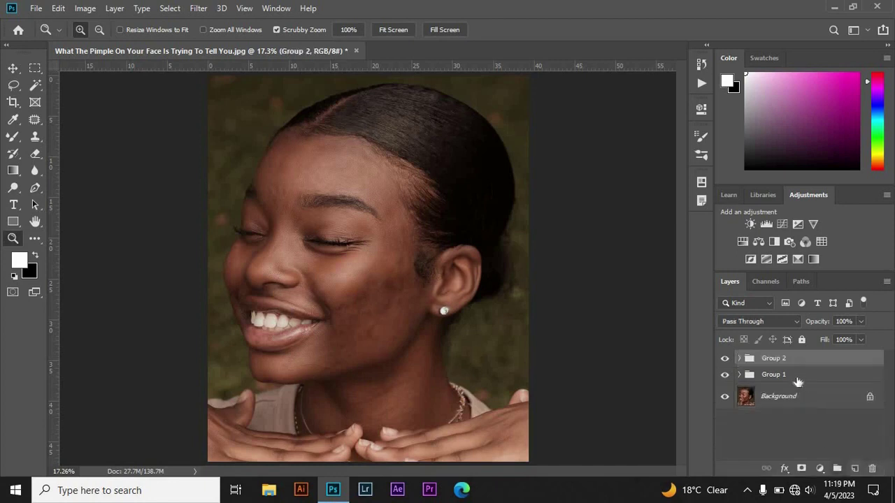
{"action": "key", "text": "ctrl+shift+alt+e"}
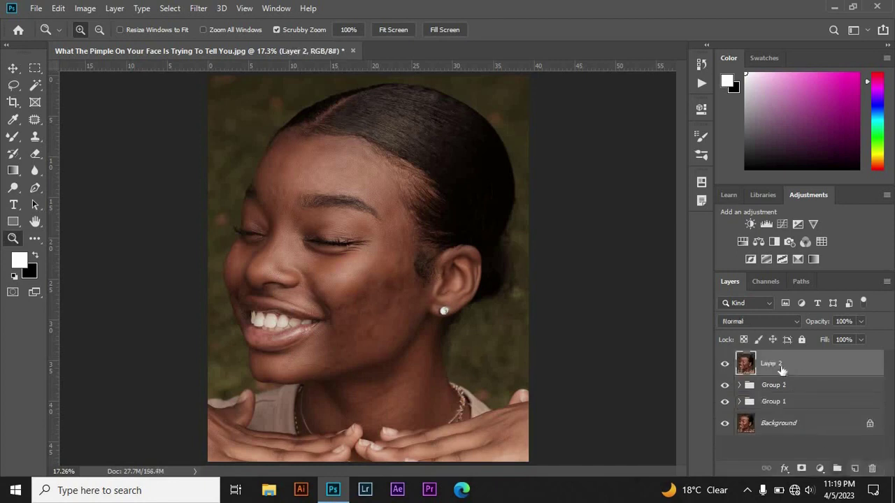
{"action": "left_click", "coordinate": [199, 9]}
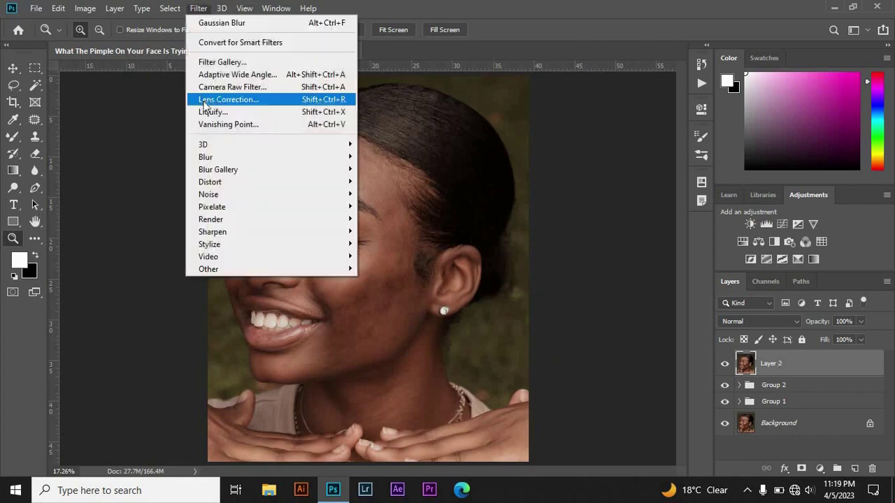
Step: Apply Camera Raw to Layer 2: Temperature +19, Tint -16, Exposure -0.20, Shadows +58, Whites -21, Blacks -34
{"action": "left_click", "coordinate": [221, 87]}
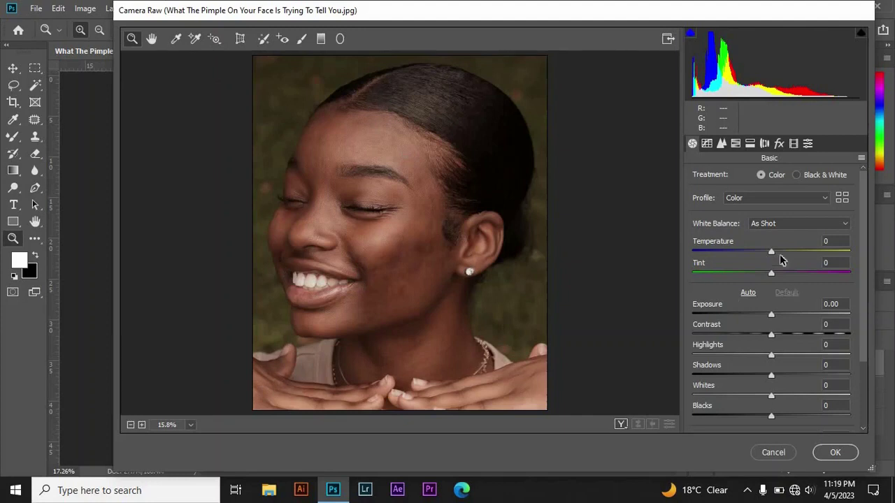
{"action": "mouse_move", "coordinate": [771, 256]}
{"action": "left_mouse_down"}
{"action": "mouse_move", "coordinate": [785, 257]}
{"action": "mouse_move", "coordinate": [778, 264]}
{"action": "mouse_move", "coordinate": [789, 273]}
{"action": "mouse_move", "coordinate": [752, 288]}
{"action": "mouse_move", "coordinate": [790, 290]}
{"action": "mouse_move", "coordinate": [757, 292]}
{"action": "mouse_move", "coordinate": [774, 318]}
{"action": "left_mouse_up"}
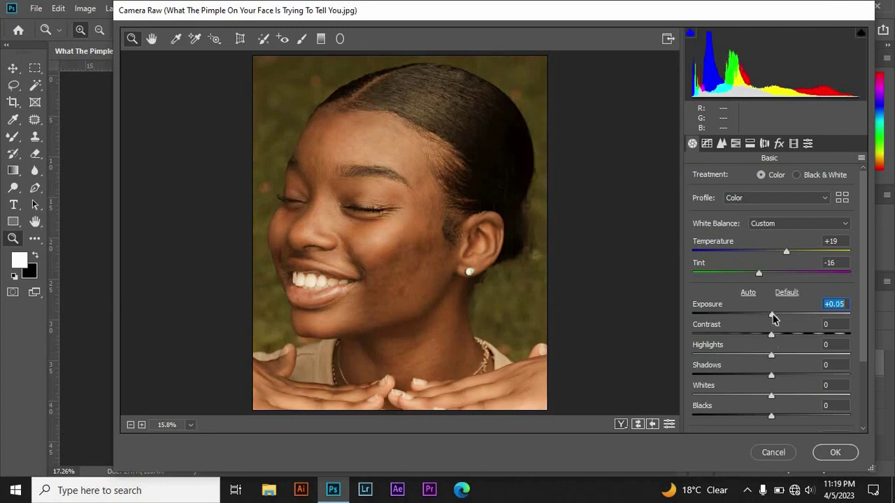
{"action": "mouse_move", "coordinate": [772, 318]}
{"action": "left_mouse_down"}
{"action": "mouse_move", "coordinate": [788, 336]}
{"action": "mouse_move", "coordinate": [754, 345]}
{"action": "mouse_move", "coordinate": [779, 340]}
{"action": "mouse_move", "coordinate": [747, 367]}
{"action": "mouse_move", "coordinate": [808, 378]}
{"action": "mouse_move", "coordinate": [748, 375]}
{"action": "left_mouse_up"}
{"action": "mouse_move", "coordinate": [819, 384]}
{"action": "left_mouse_down"}
{"action": "mouse_move", "coordinate": [809, 397]}
{"action": "mouse_move", "coordinate": [755, 404]}
{"action": "mouse_move", "coordinate": [748, 417]}
{"action": "left_mouse_up"}
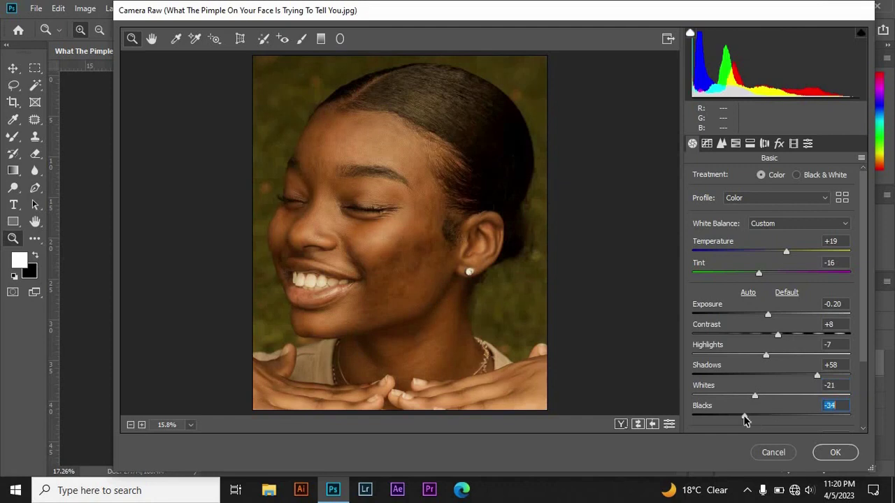
{"action": "left_click", "coordinate": [835, 452]}
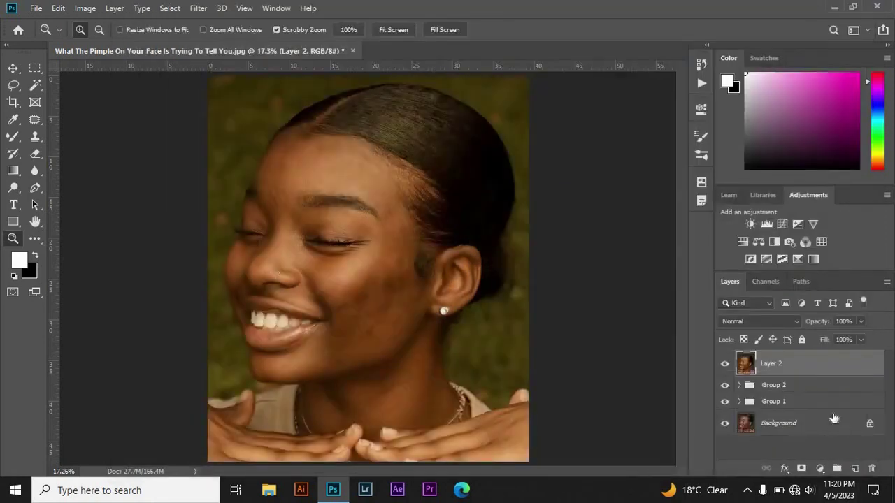
Step: Hide Layer 2, Group 1 and Group 2 to show the original Background photo
{"action": "left_click", "coordinate": [725, 367]}
{"action": "left_click", "coordinate": [725, 367]}
{"action": "left_click", "coordinate": [725, 367]}
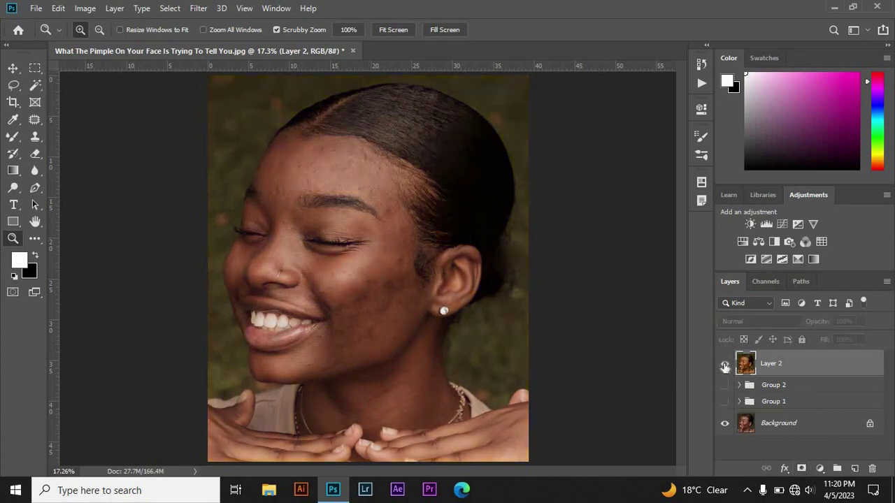